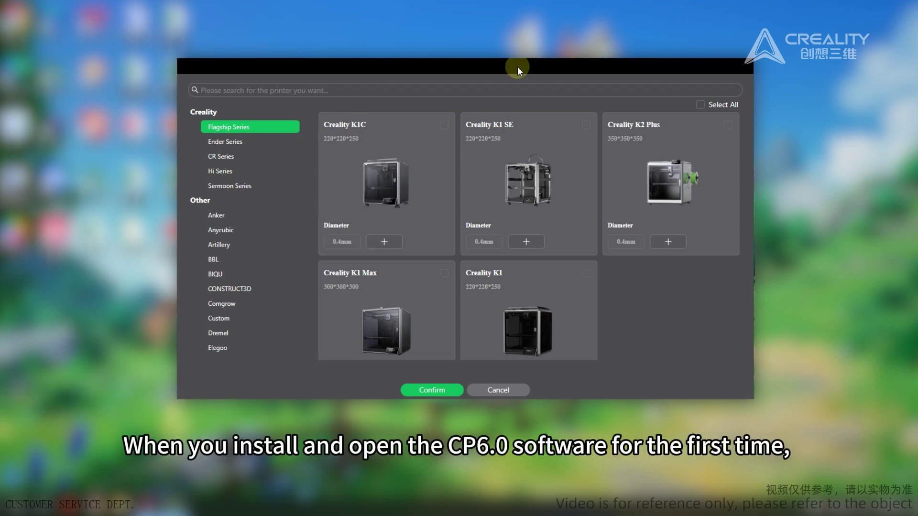
Add the Creality K2 Plus printer and migrate the five version 5.x user presets
{"action": "left_click", "coordinate": [728, 125]}
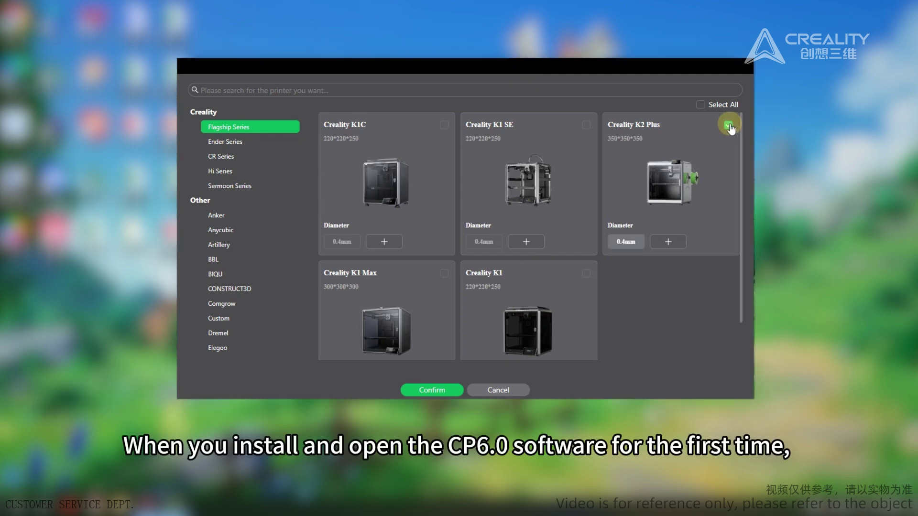
{"action": "left_click", "coordinate": [432, 389]}
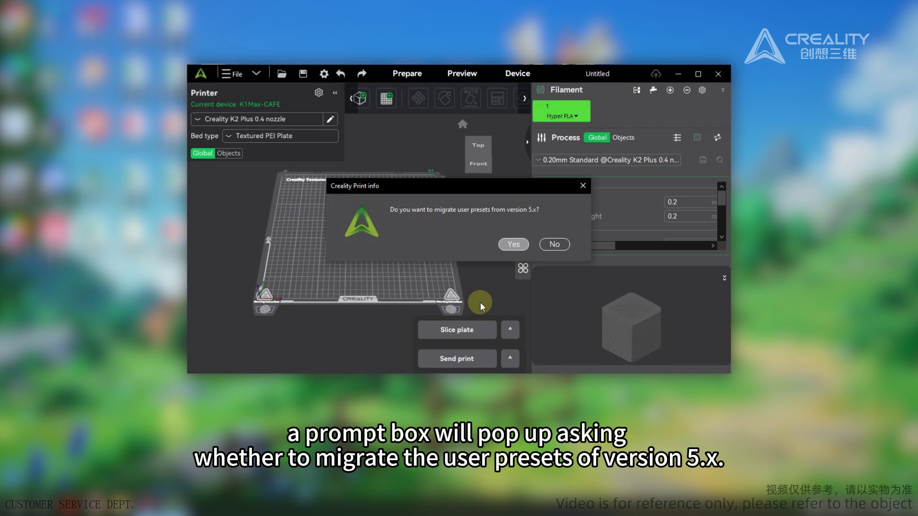
{"action": "left_click", "coordinate": [514, 244]}
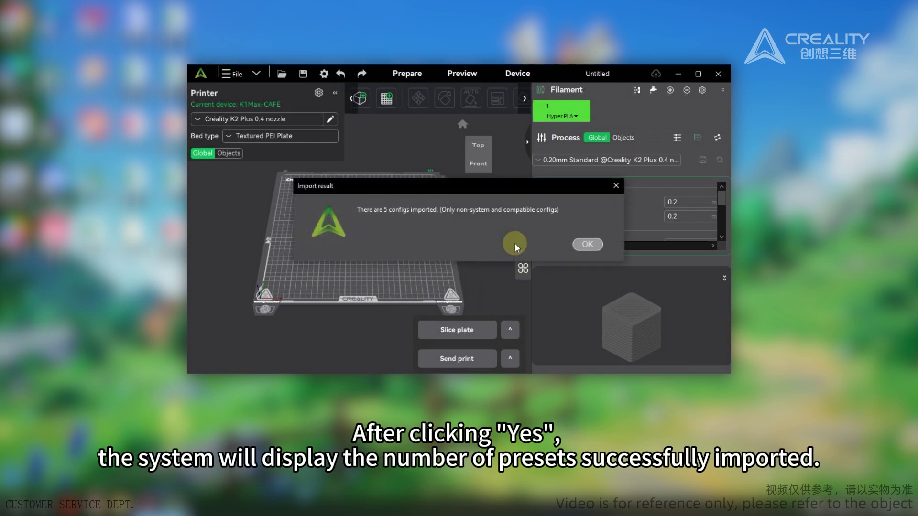
{"action": "left_click", "coordinate": [586, 244]}
{"action": "left_click", "coordinate": [697, 73]}
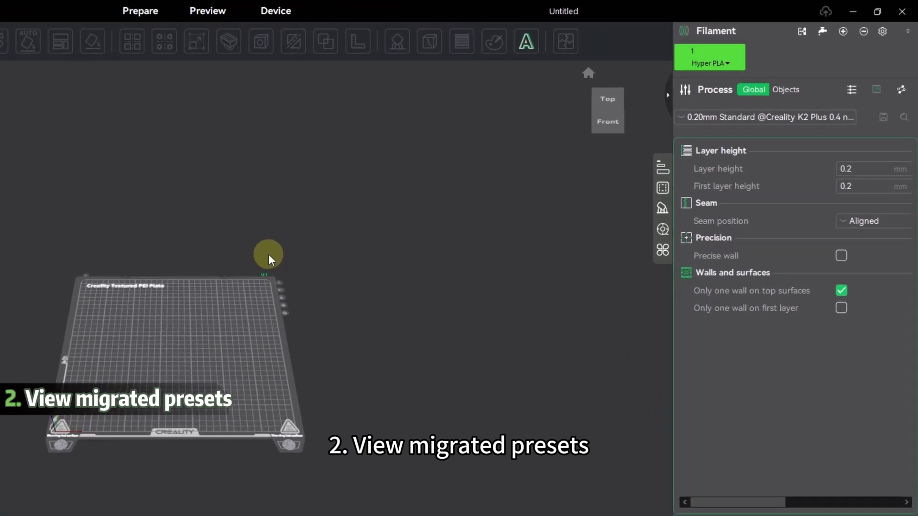
Select the Hyper PLA-test filament and the 0.20mm Standard@K2 Plus-test process preset
{"action": "left_click", "coordinate": [717, 59]}
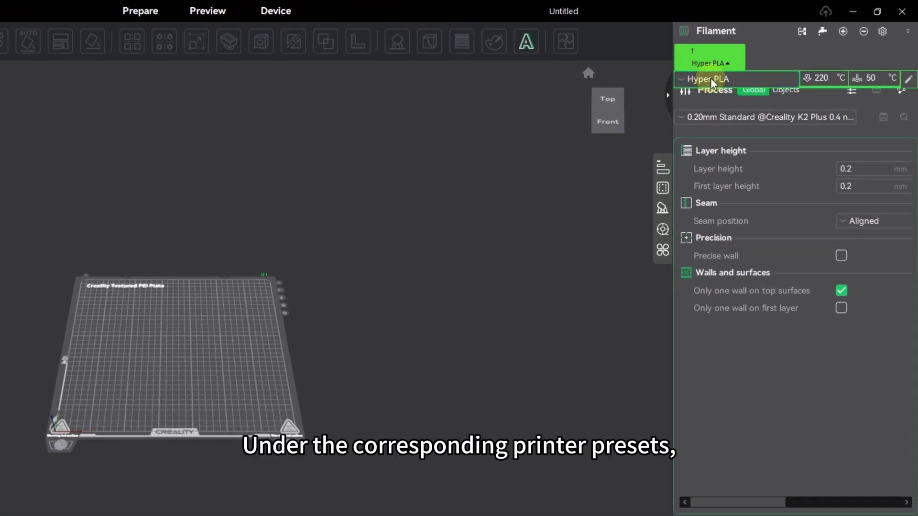
{"action": "left_click", "coordinate": [700, 79]}
{"action": "left_click", "coordinate": [710, 113]}
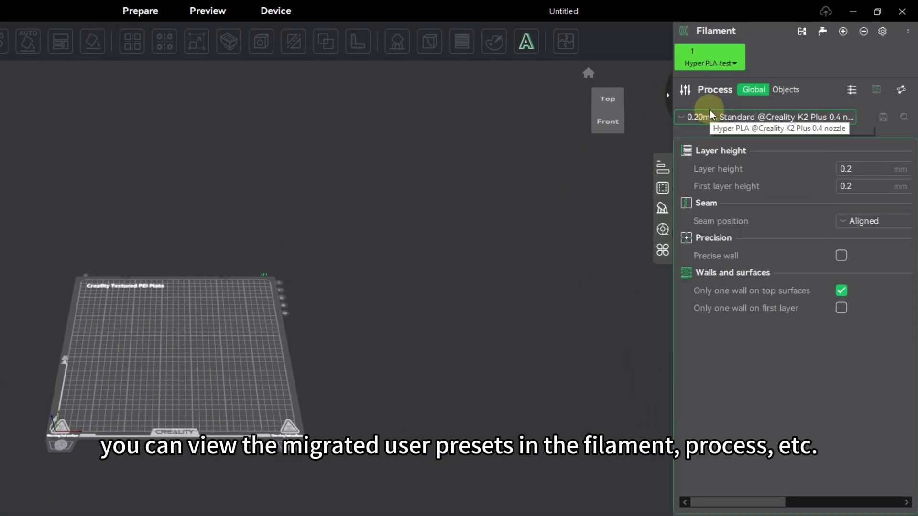
{"action": "left_click", "coordinate": [695, 117]}
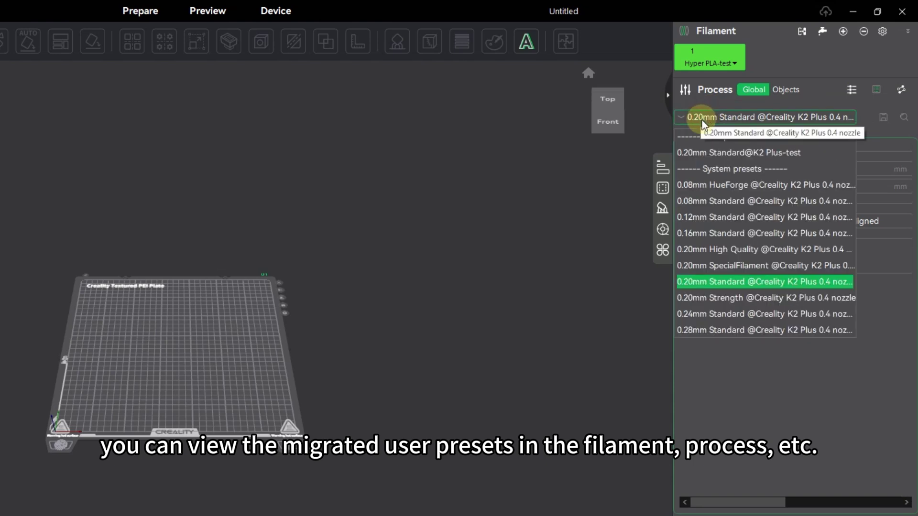
{"action": "left_click", "coordinate": [707, 153]}
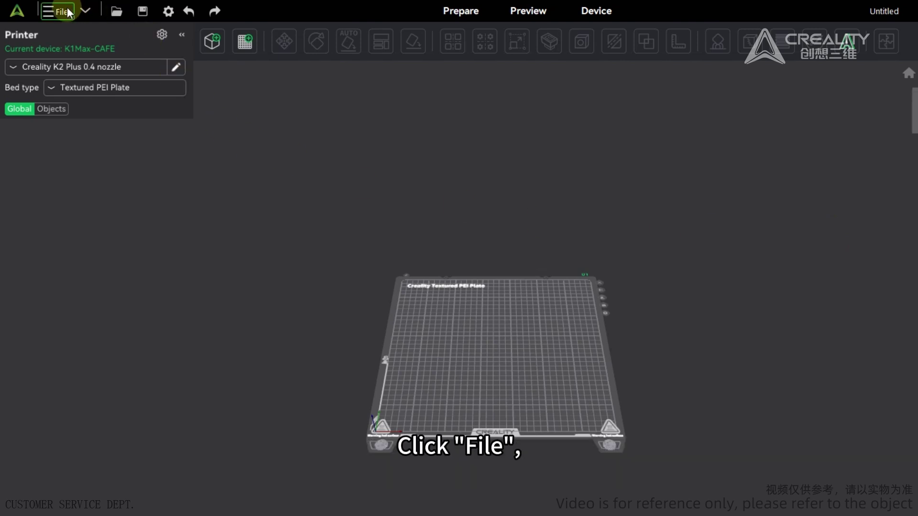
Re-import the 5.x presets with Create Copy, then check the process list for 0.20mm Standard@K2 Plus-test(1)
{"action": "left_click", "coordinate": [62, 12]}
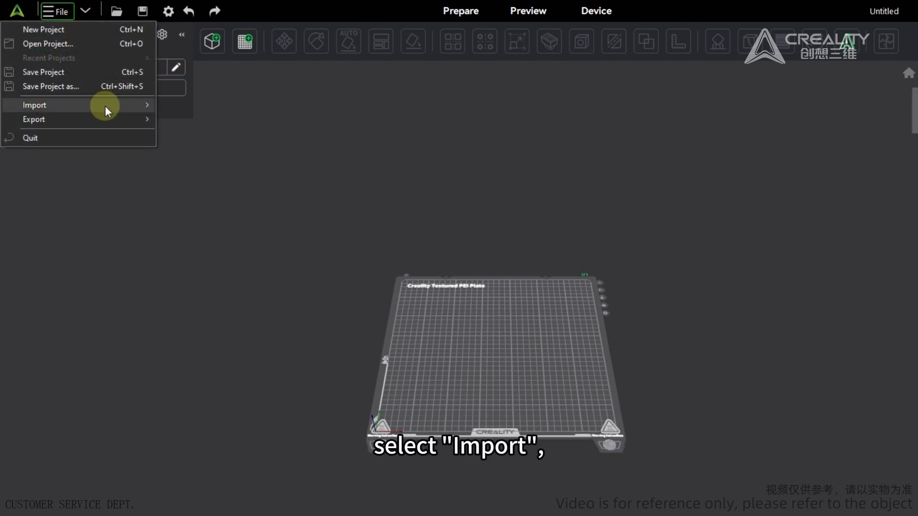
{"action": "mouse_move", "coordinate": [43, 77]}
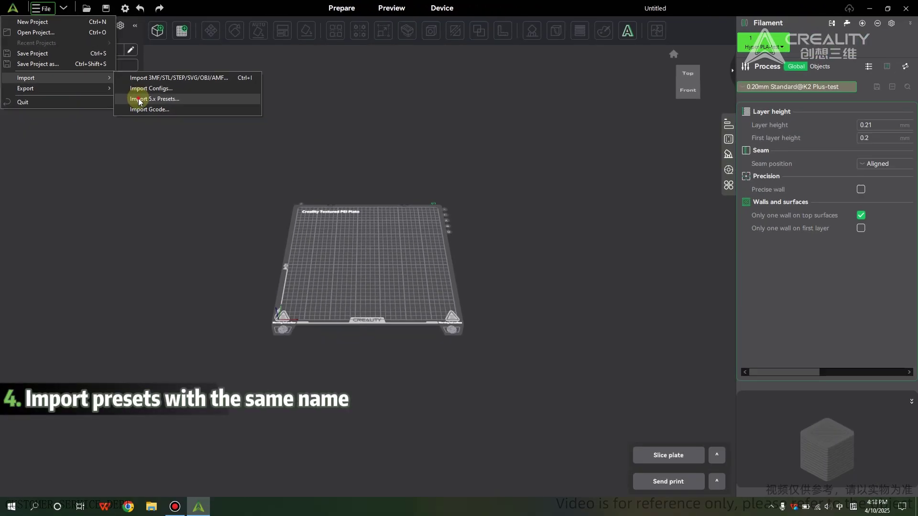
{"action": "left_click", "coordinate": [139, 99]}
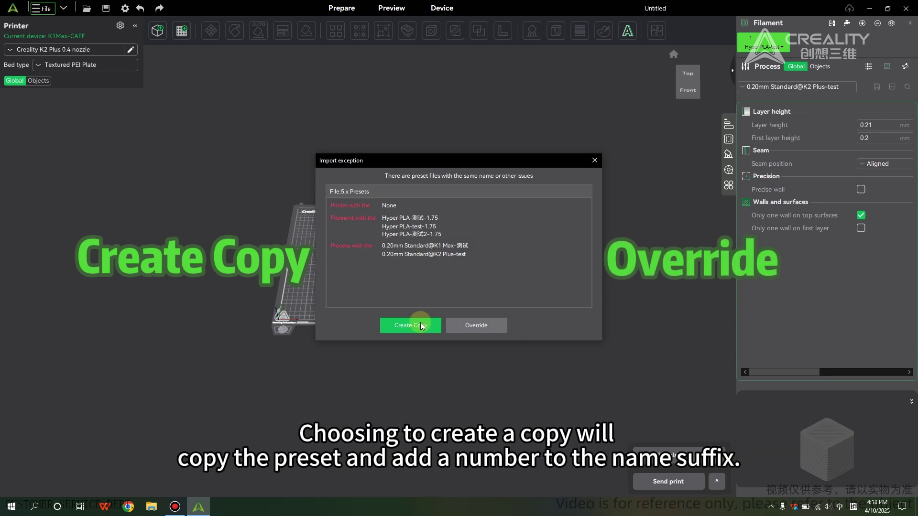
{"action": "left_click", "coordinate": [420, 323]}
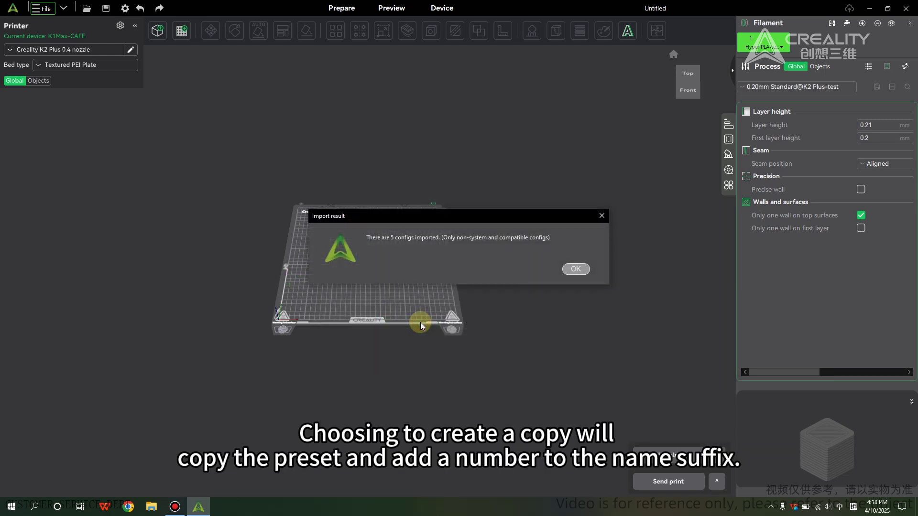
{"action": "left_click", "coordinate": [575, 269]}
{"action": "left_click", "coordinate": [765, 86]}
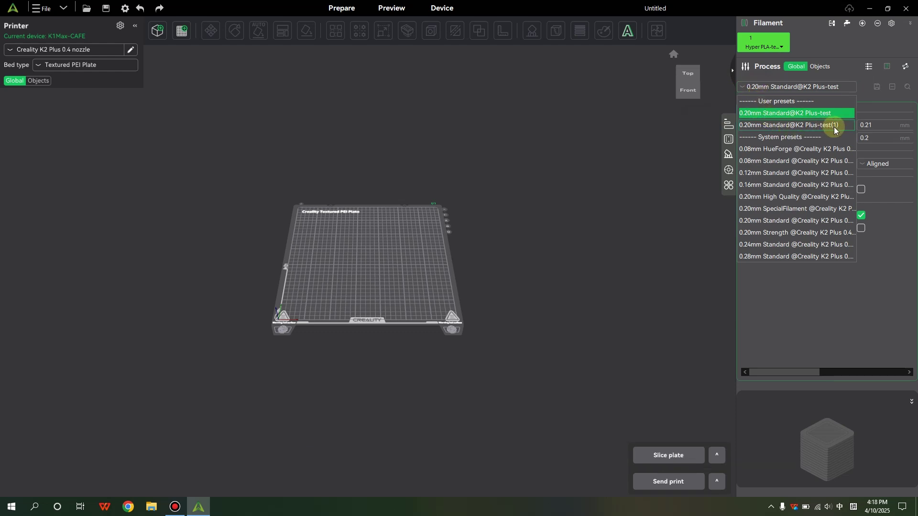
Import the 5.x presets again, choosing Override for same-named presets
{"action": "left_click", "coordinate": [685, 172]}
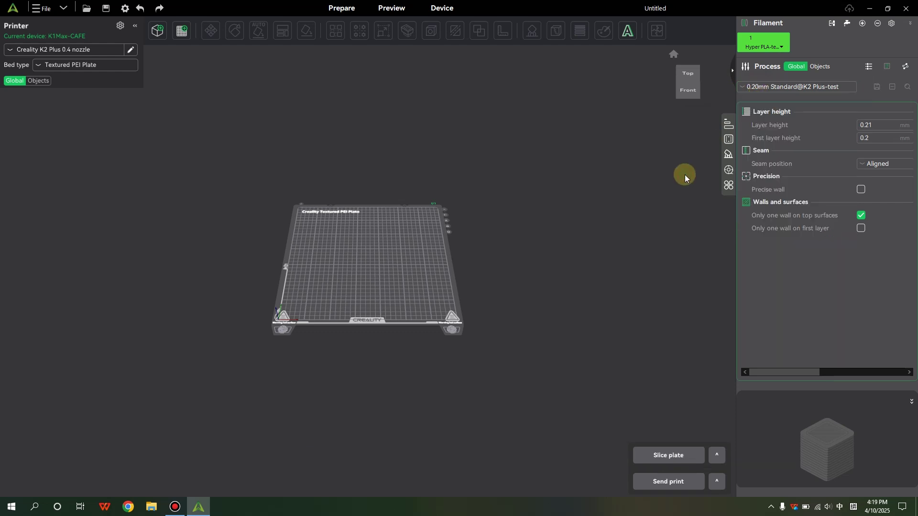
{"action": "left_click", "coordinate": [43, 9]}
{"action": "left_click", "coordinate": [176, 99]}
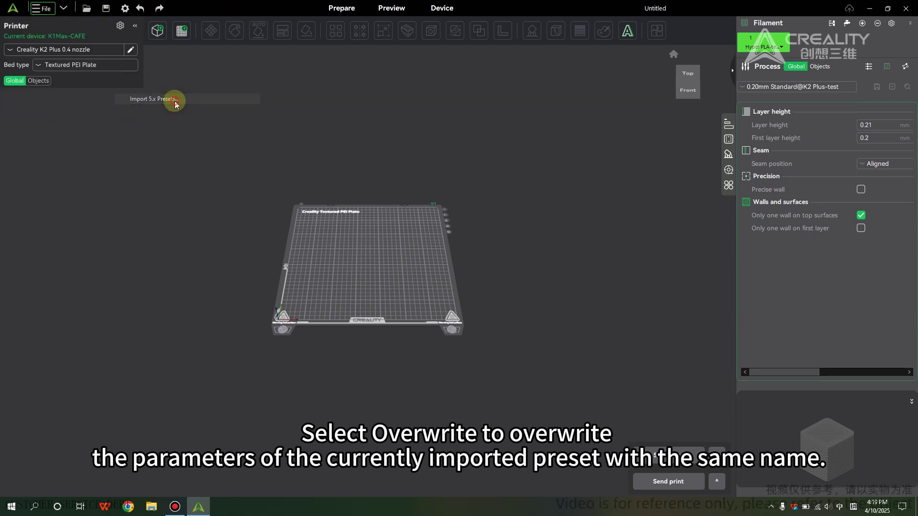
{"action": "left_click", "coordinate": [477, 323]}
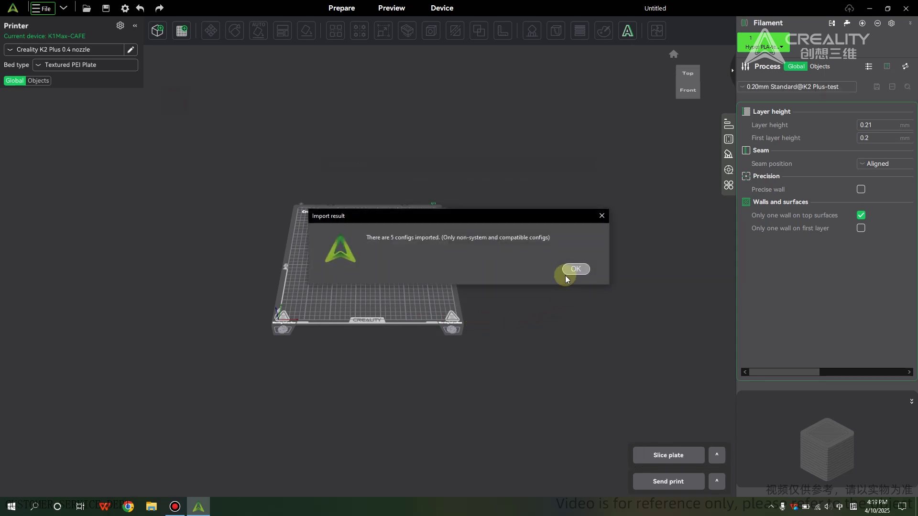
{"action": "left_click", "coordinate": [575, 269]}
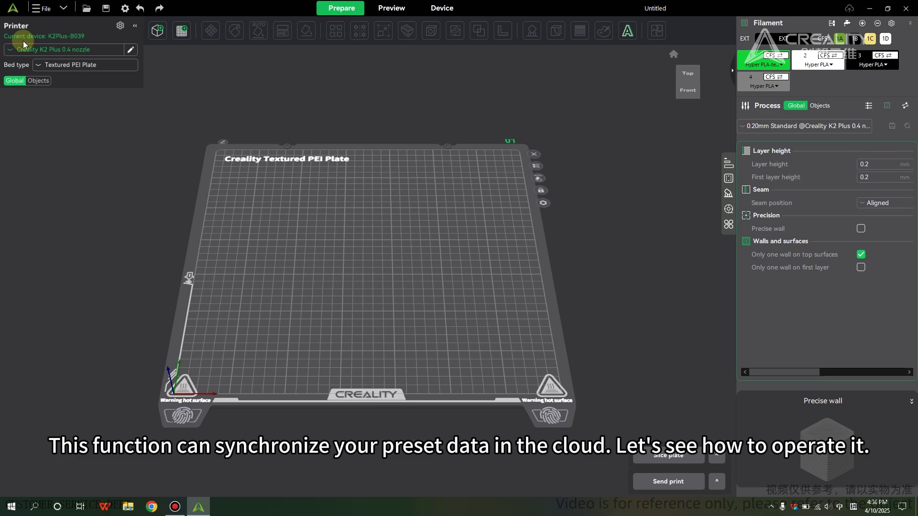
Log in to the Creality Cloud account from the Home page's Login link
{"action": "left_click", "coordinate": [13, 8]}
{"action": "left_click", "coordinate": [58, 56]}
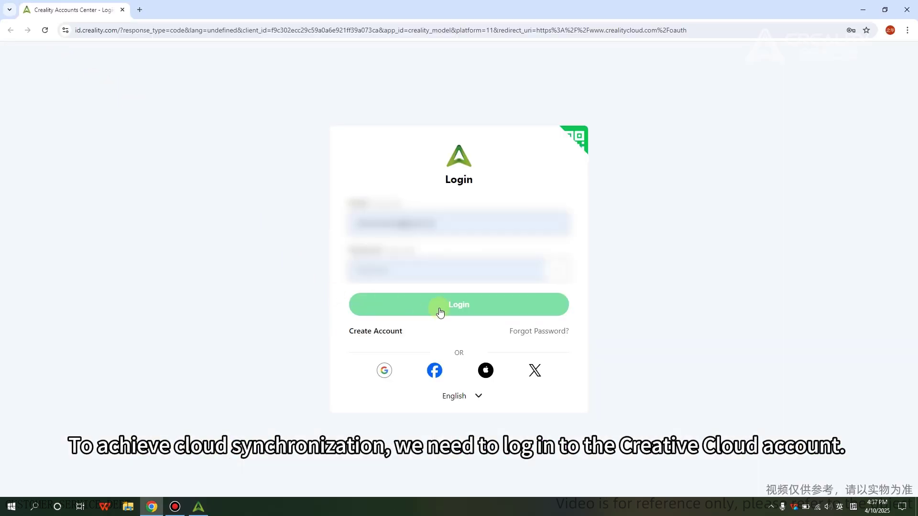
{"action": "left_click", "coordinate": [441, 307]}
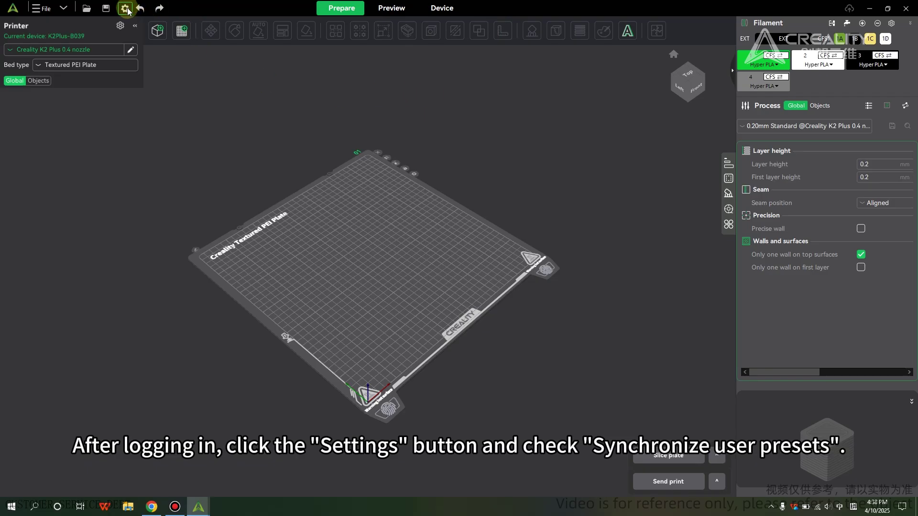
Leave 'Auto sync user presets' enabled in Preferences and close the dialog
{"action": "left_click", "coordinate": [125, 9]}
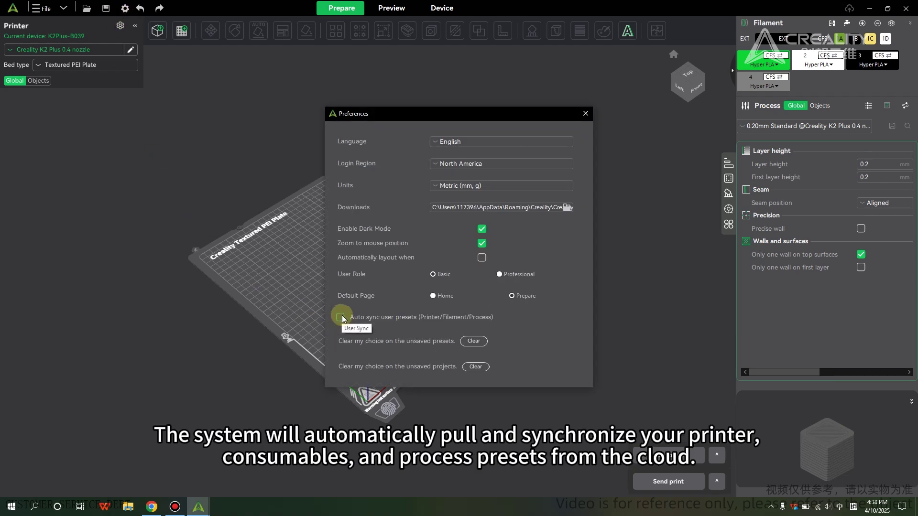
{"action": "left_click", "coordinate": [585, 113]}
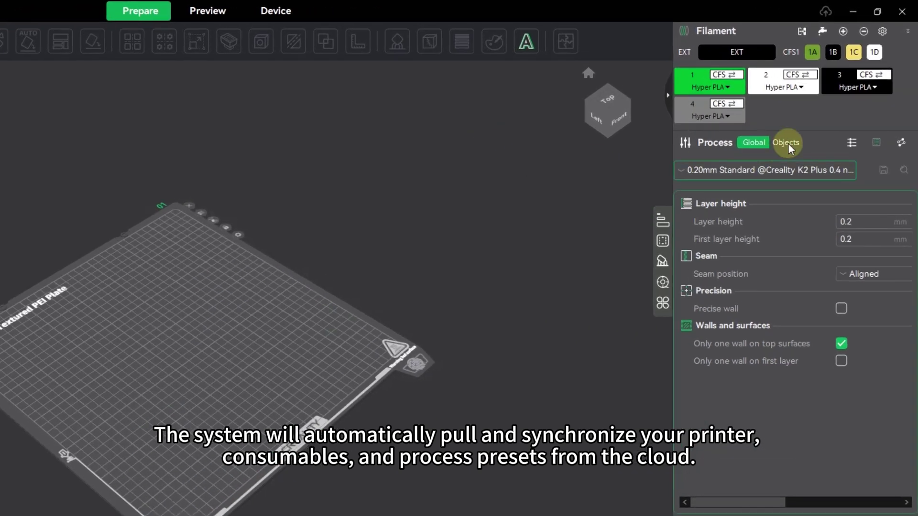
Put PETG TEST on filament slot 1 and select the 0.16 test process preset
{"action": "left_click", "coordinate": [717, 87]}
{"action": "left_click", "coordinate": [728, 103]}
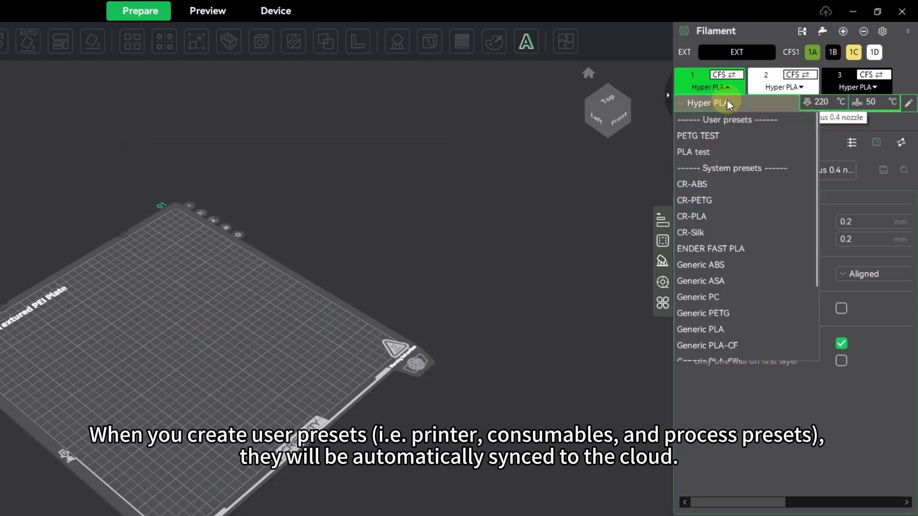
{"action": "left_click", "coordinate": [703, 135]}
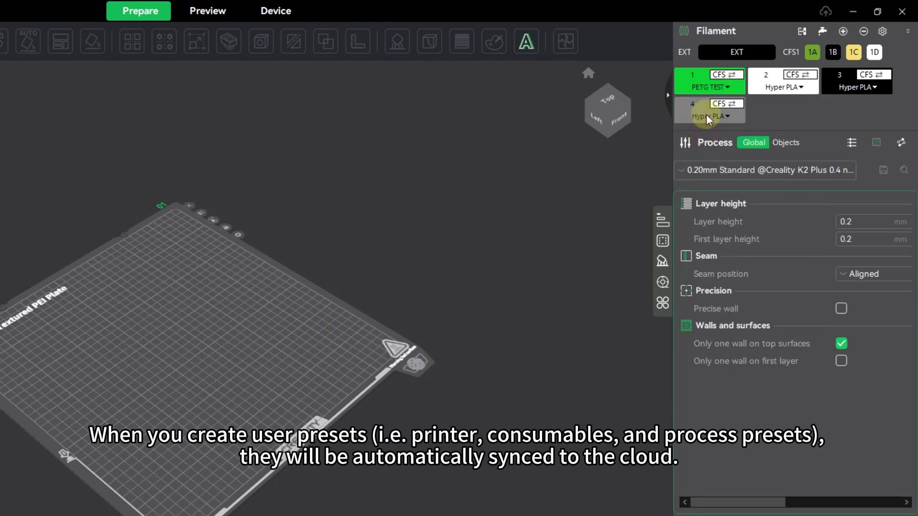
{"action": "left_click", "coordinate": [703, 170]}
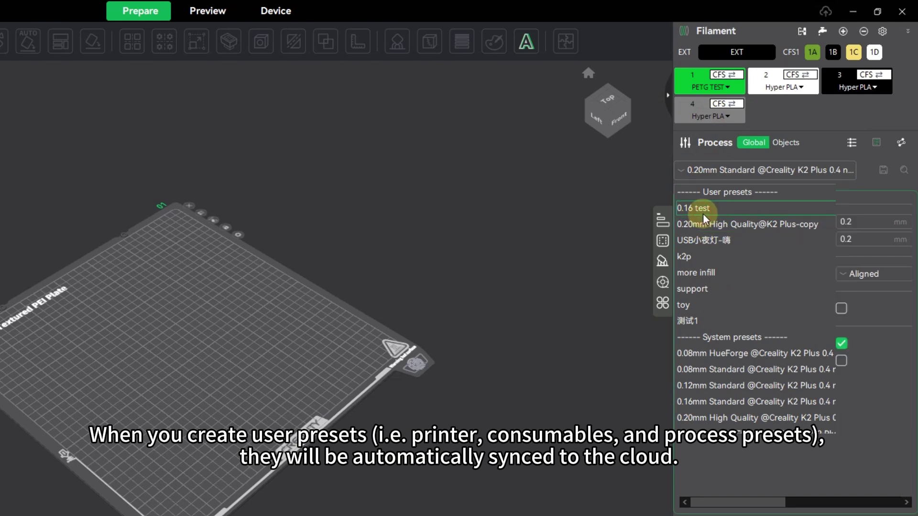
{"action": "left_click", "coordinate": [700, 209]}
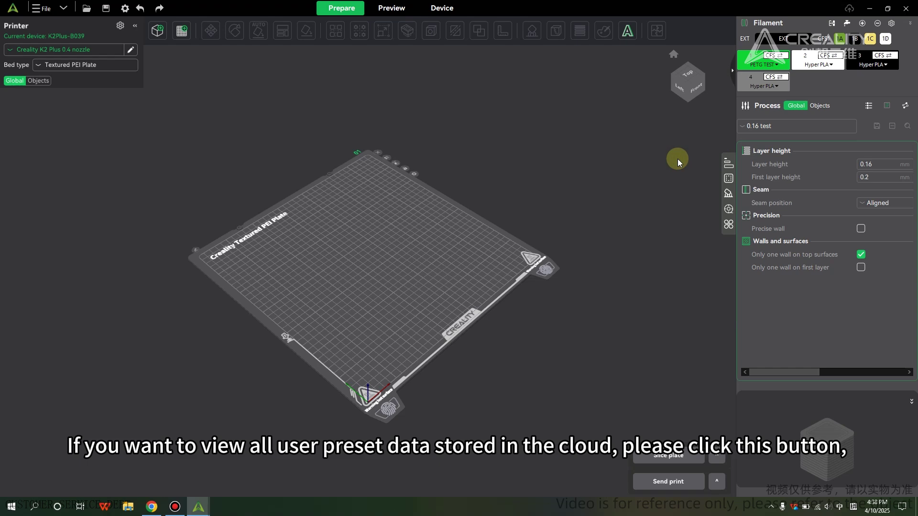
Open My Presets under Personal Center on the Home page
{"action": "left_click", "coordinate": [12, 8]}
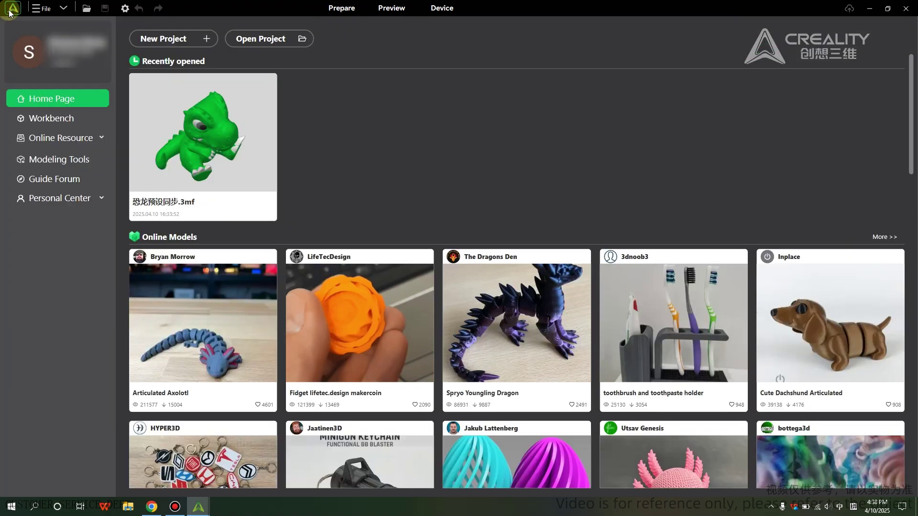
{"action": "left_click", "coordinate": [74, 200]}
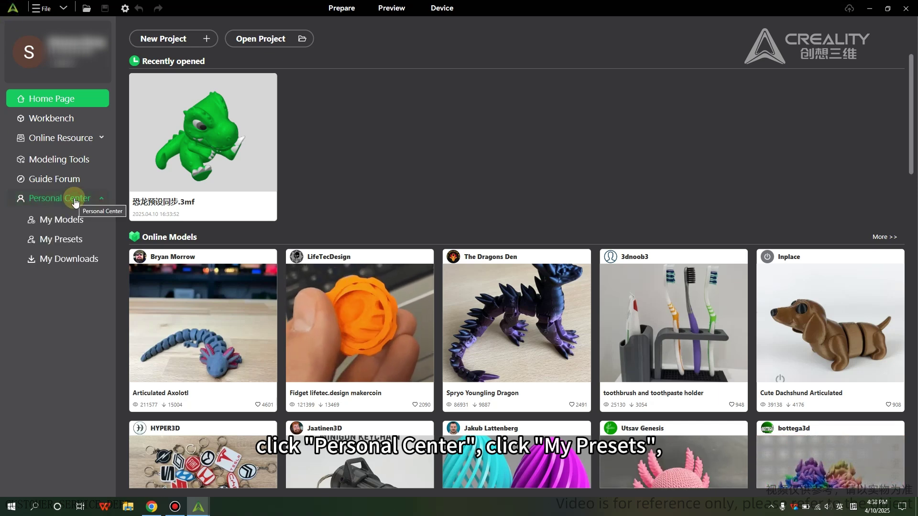
{"action": "left_click", "coordinate": [80, 242]}
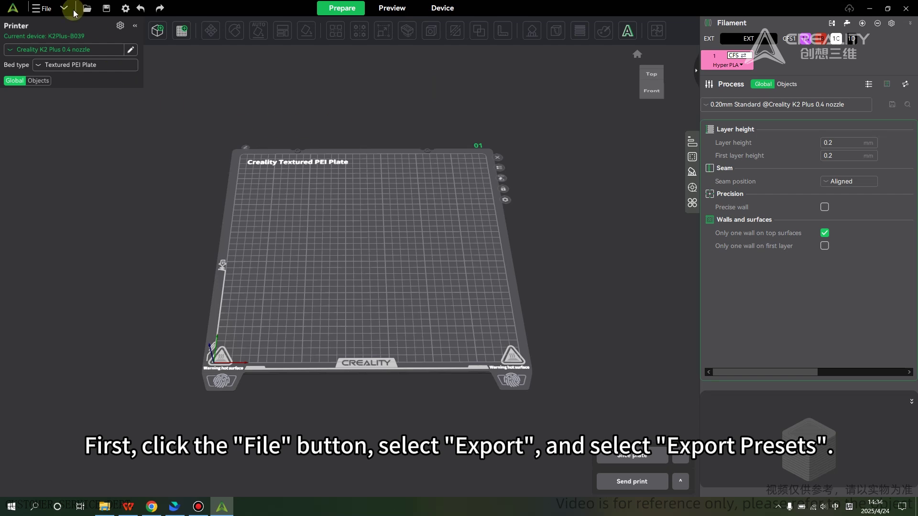
Open Export Presets from the File > Export menu and browse the Filament, Process and Printer preset lists
{"action": "left_click", "coordinate": [42, 9]}
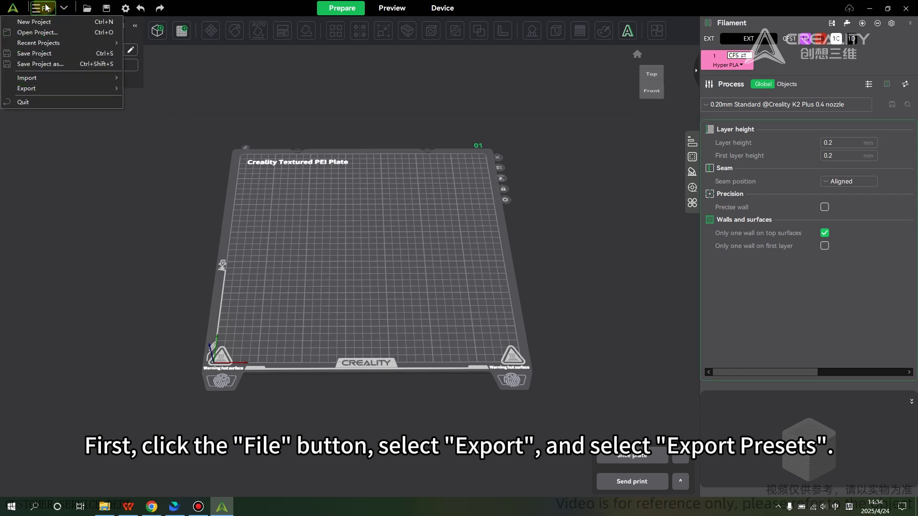
{"action": "left_click", "coordinate": [64, 88]}
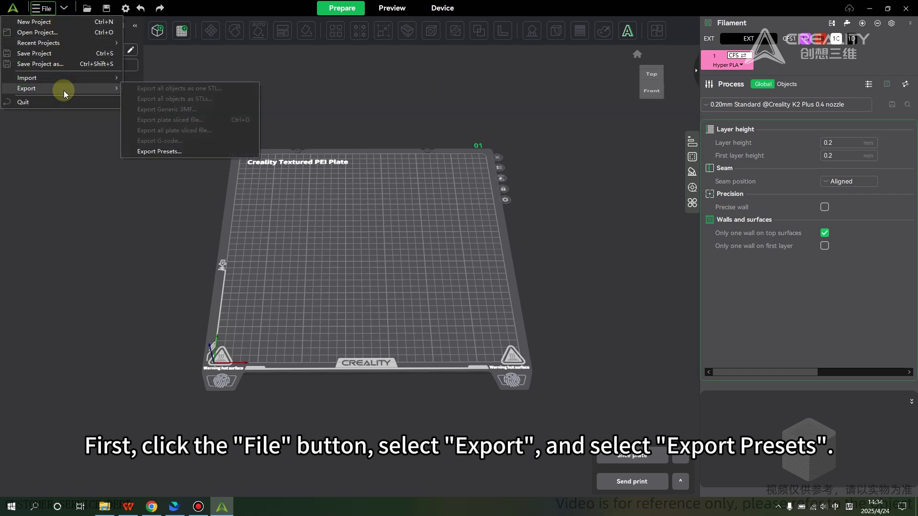
{"action": "left_click", "coordinate": [147, 151]}
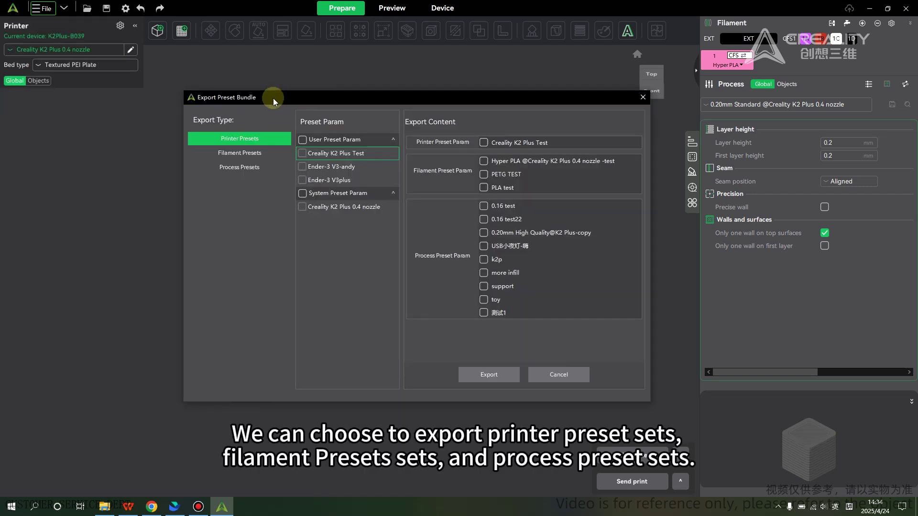
{"action": "left_click", "coordinate": [253, 153]}
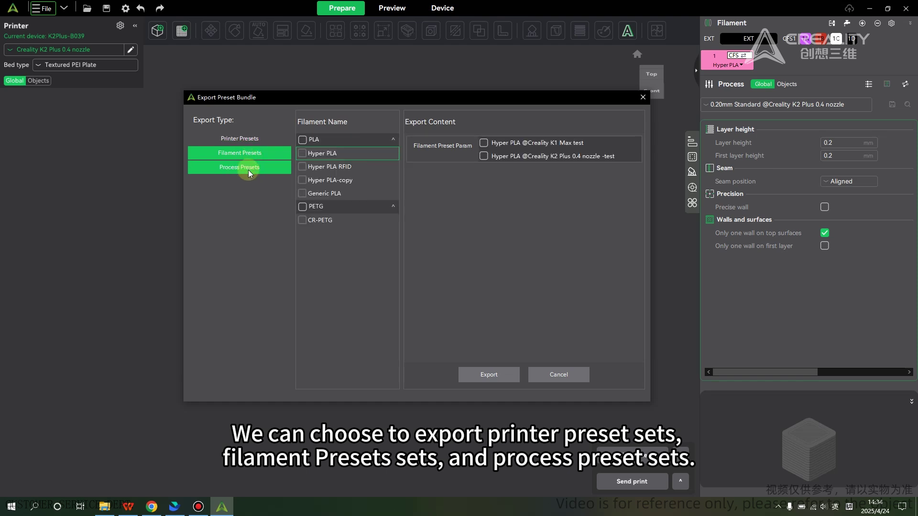
{"action": "left_click", "coordinate": [248, 170]}
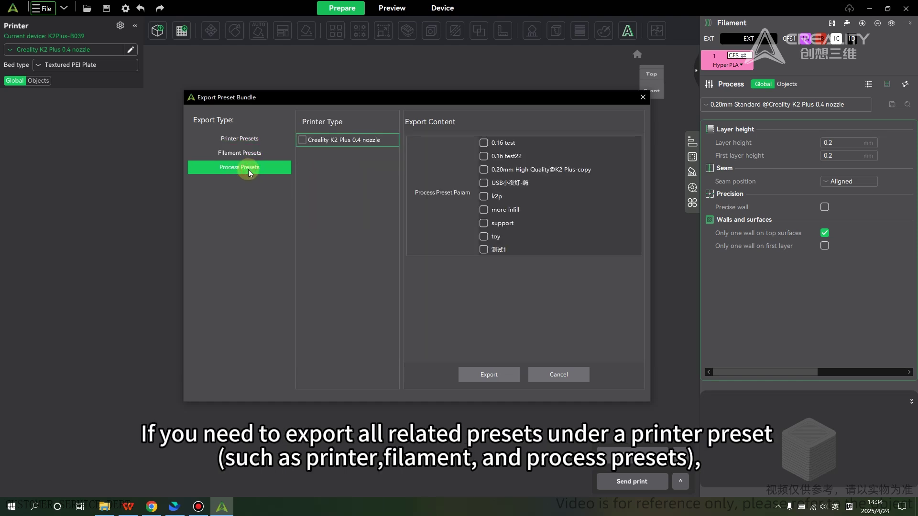
{"action": "left_click", "coordinate": [247, 140]}
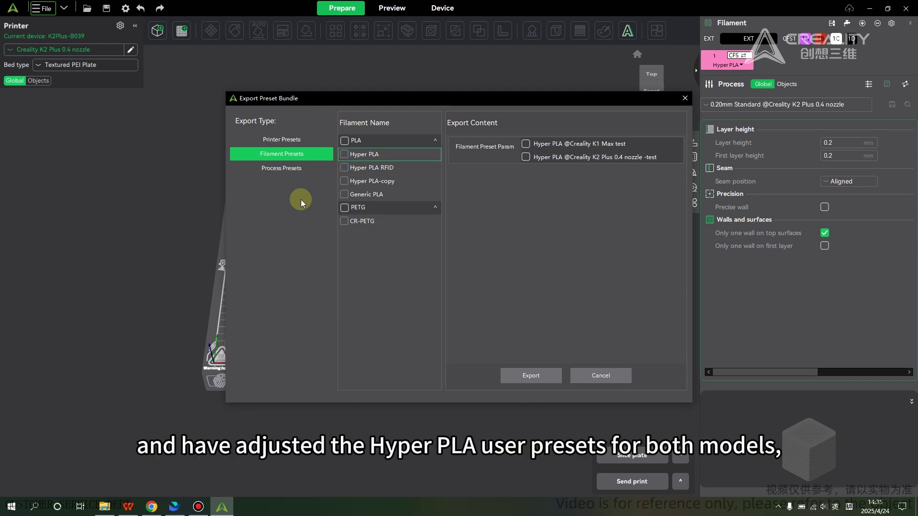
{"action": "left_click", "coordinate": [344, 154]}
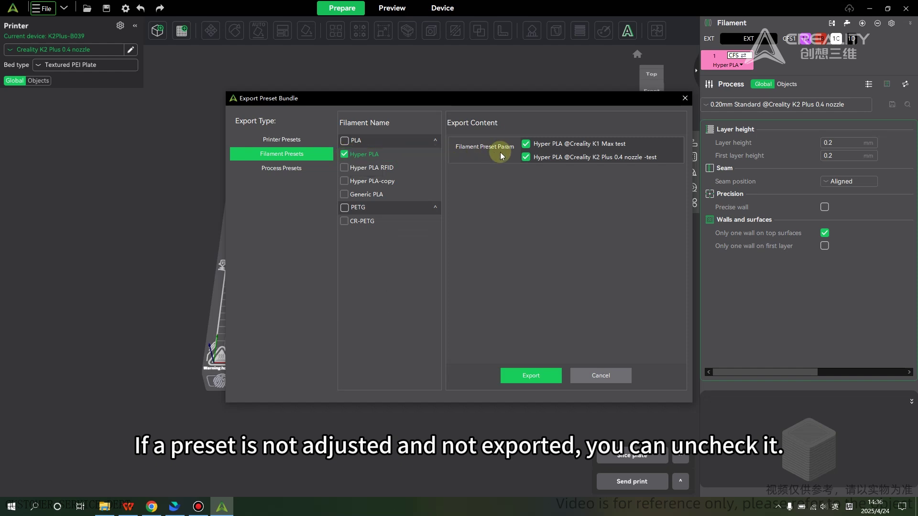
{"action": "left_click", "coordinate": [526, 144]}
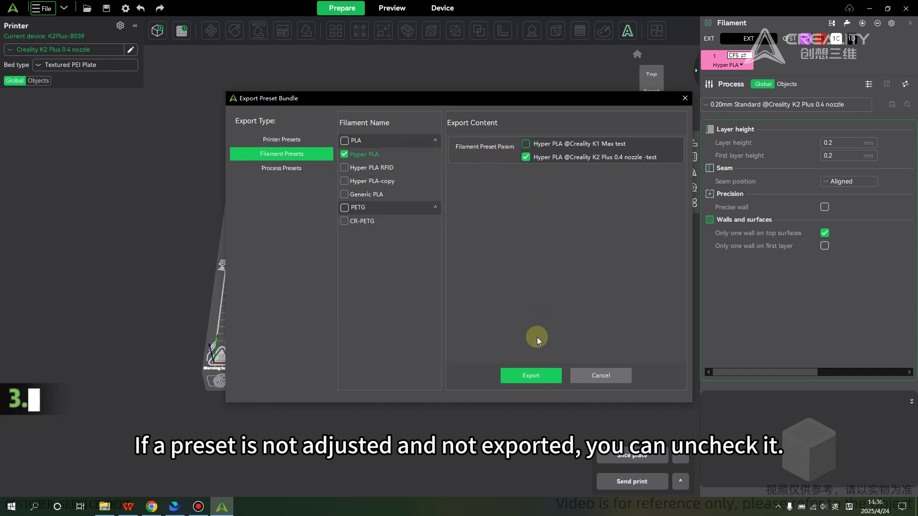
{"action": "left_click", "coordinate": [283, 168]}
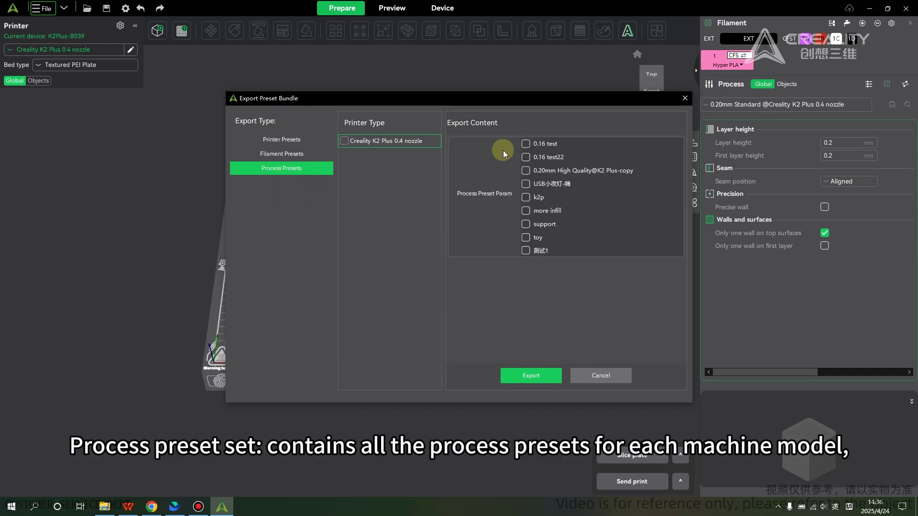
{"action": "left_click", "coordinate": [526, 143]}
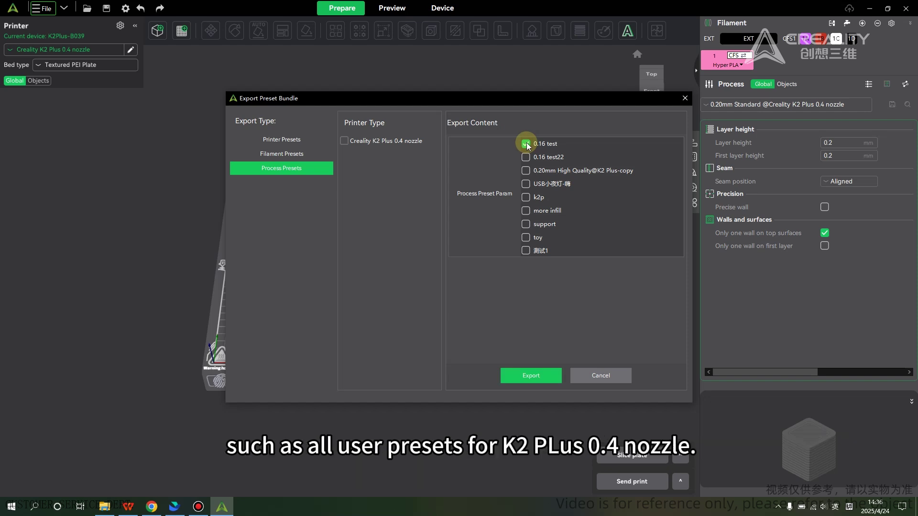